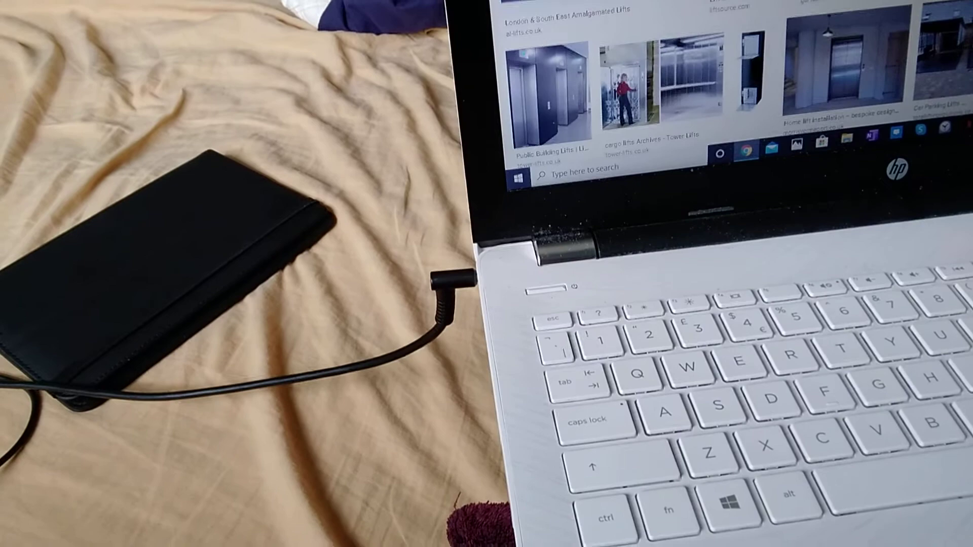
scroll(730, 77, down, 3)
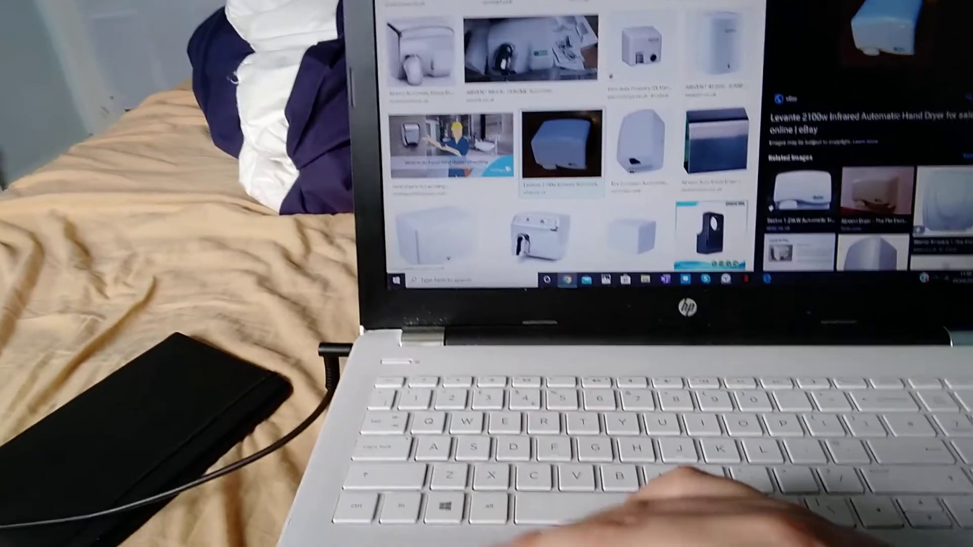
Close the enlarged hand dryer preview to show the full results
key(Escape)
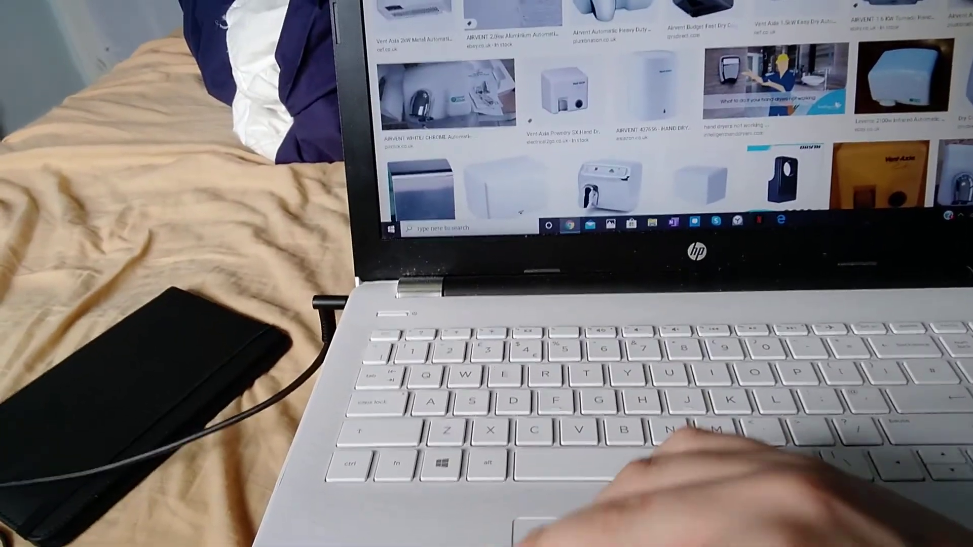
scroll(668, 114, up, 5)
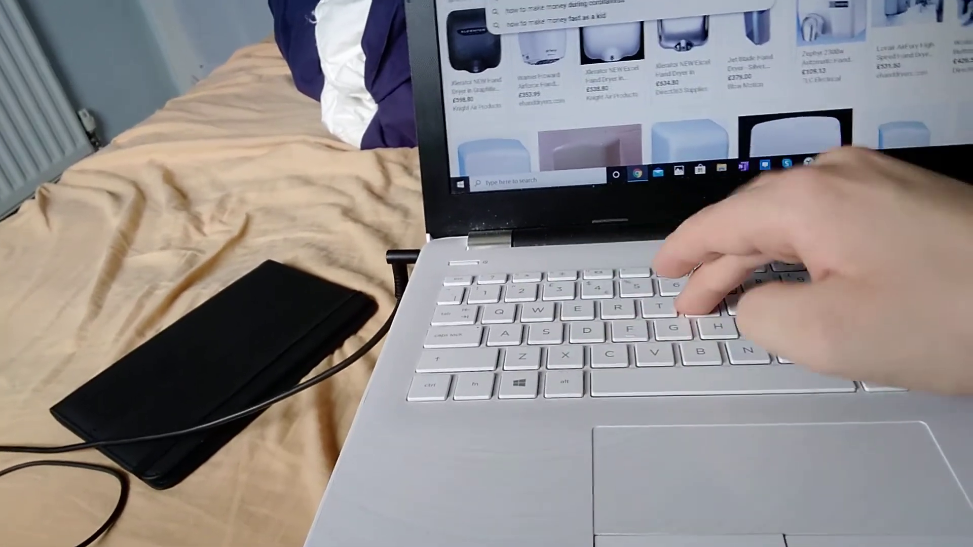
Submit the 'how to make money' search to view money-making images
key(Return)
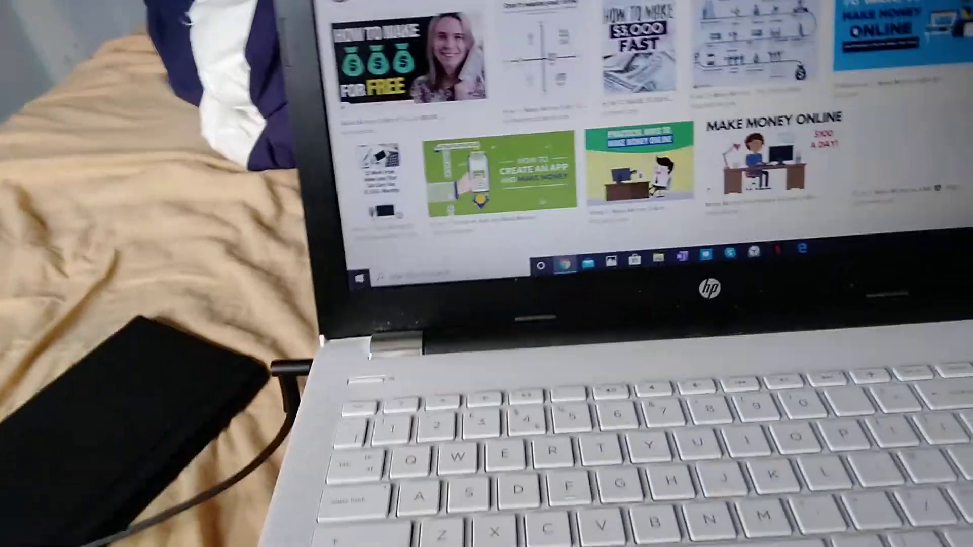